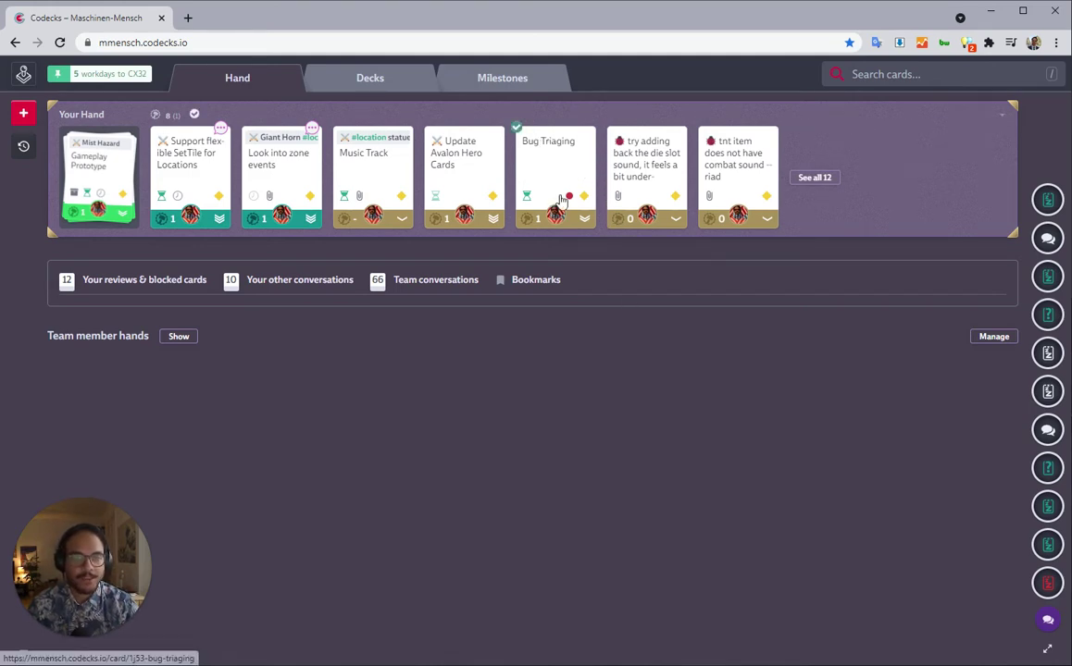
Open the Bug Triaging card's properties and view the management of its project tags.
mouse_move(569, 200)
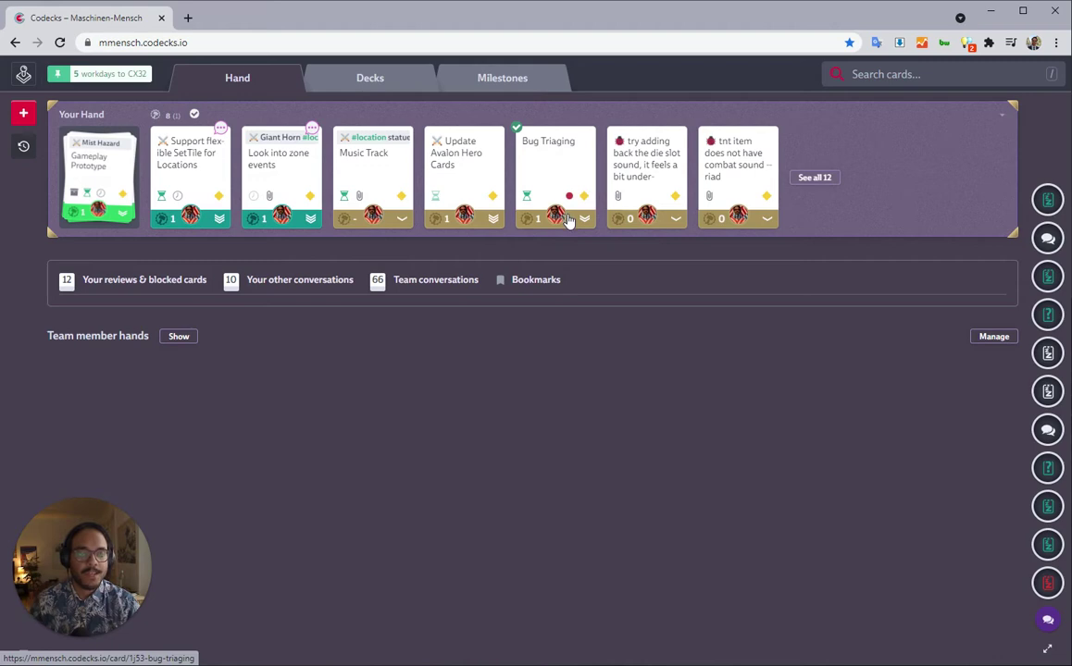
click(557, 168)
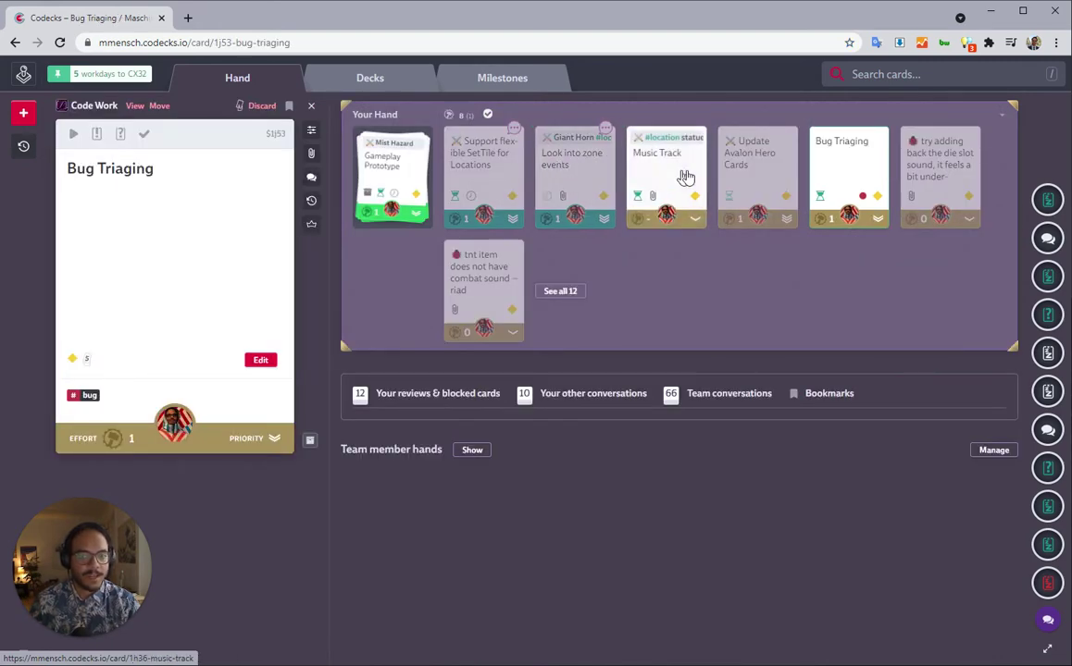
click(311, 130)
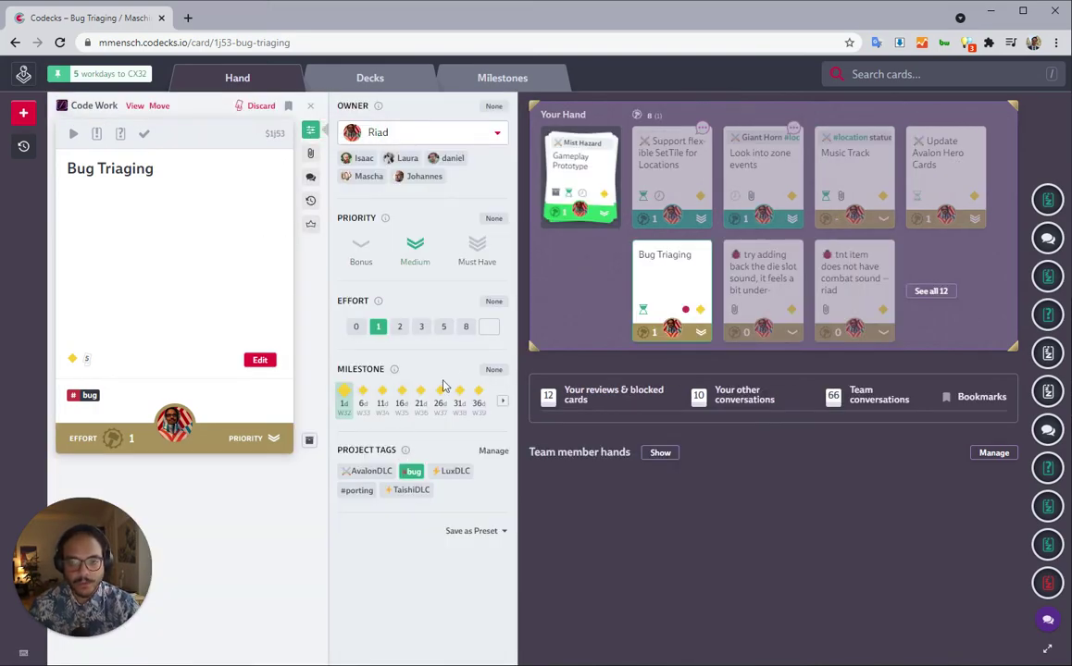
click(490, 451)
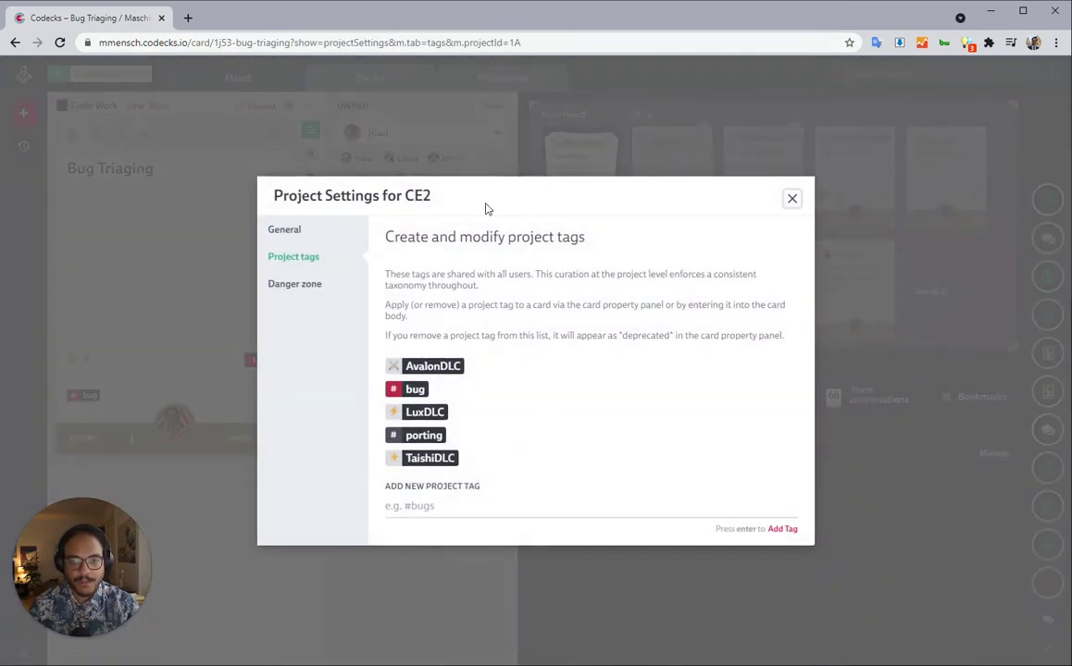
click(791, 198)
In the CE2 project settings, change the decoration of the bug project tag to the ladybug emoji.
click(23, 74)
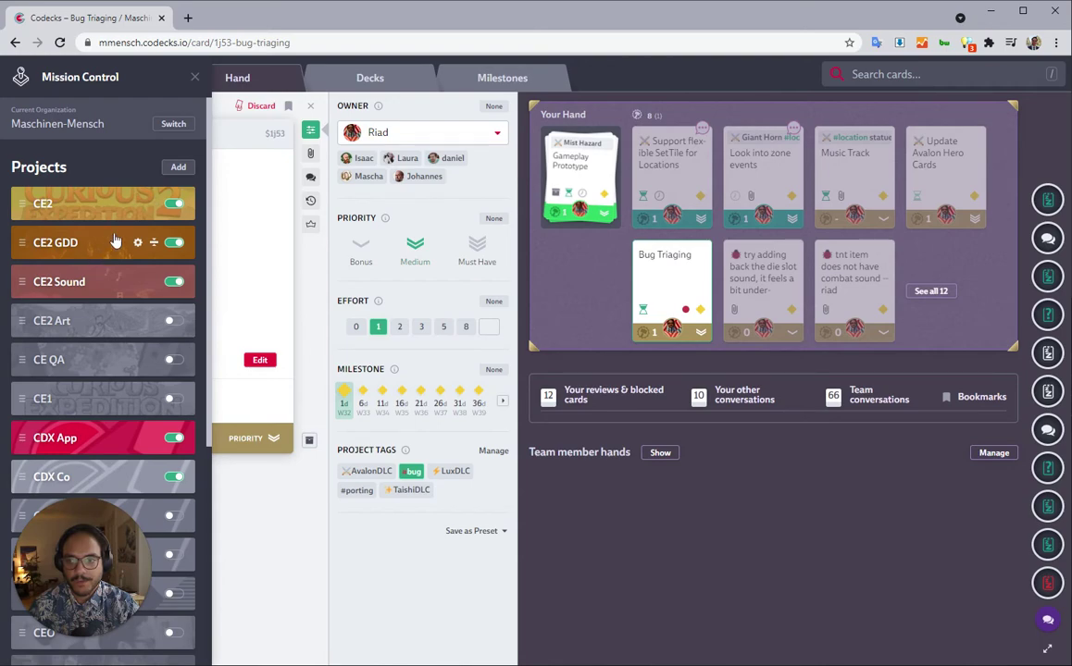
click(139, 204)
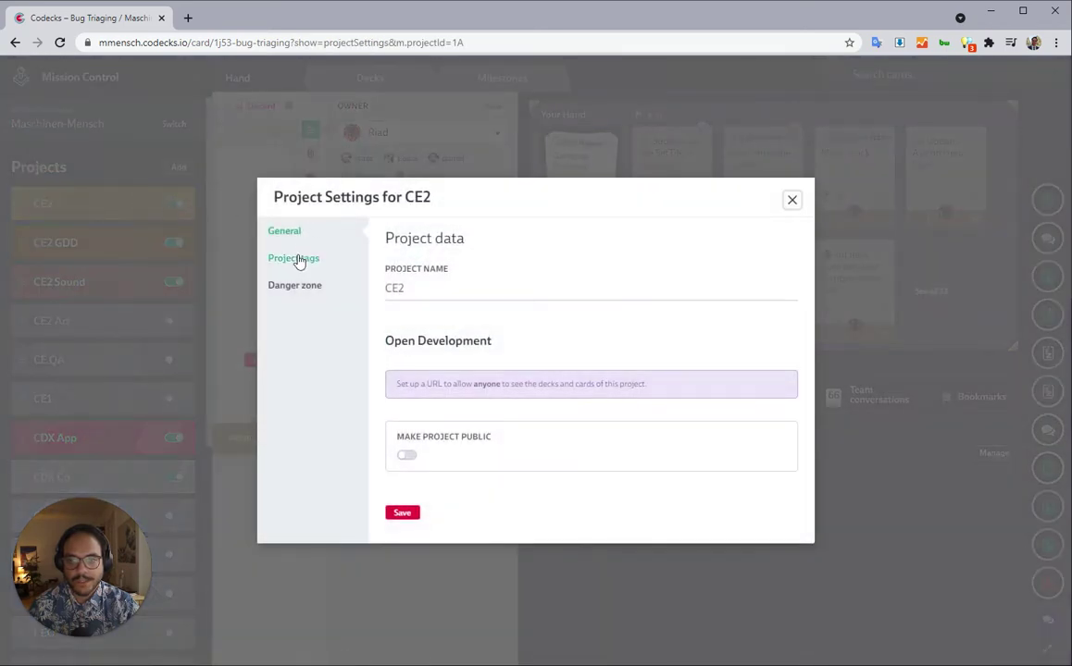
click(293, 258)
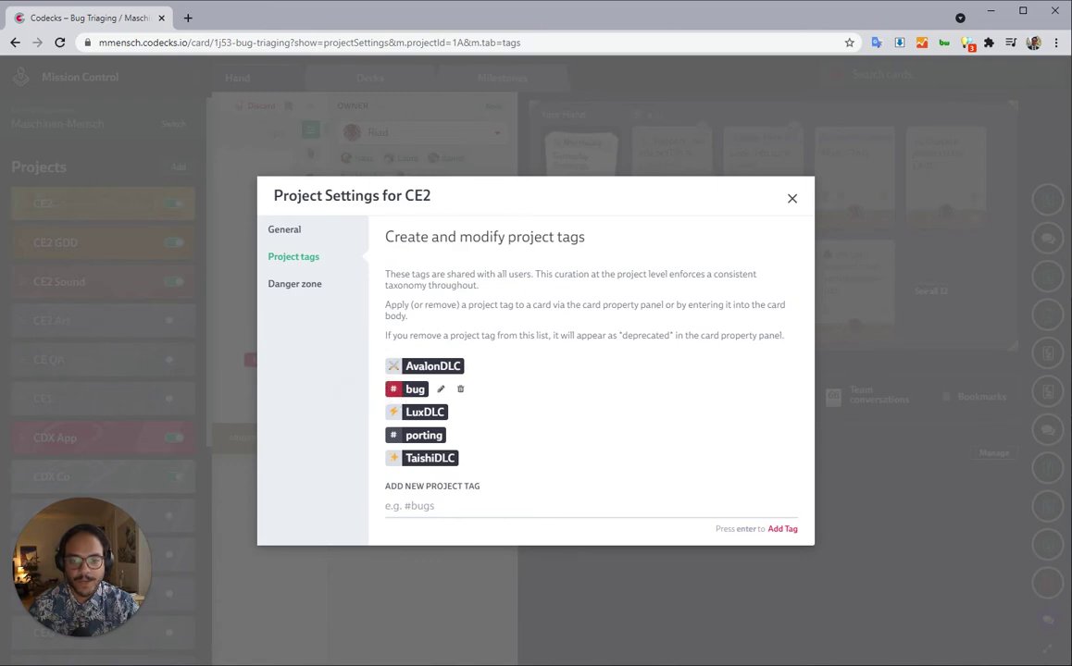
click(393, 389)
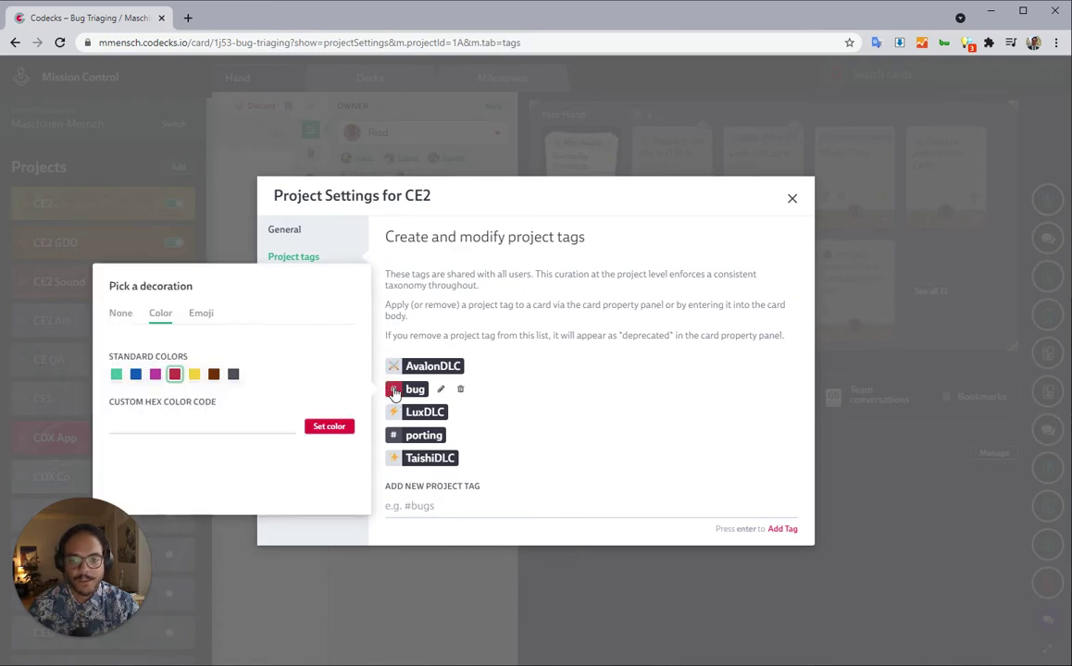
click(118, 313)
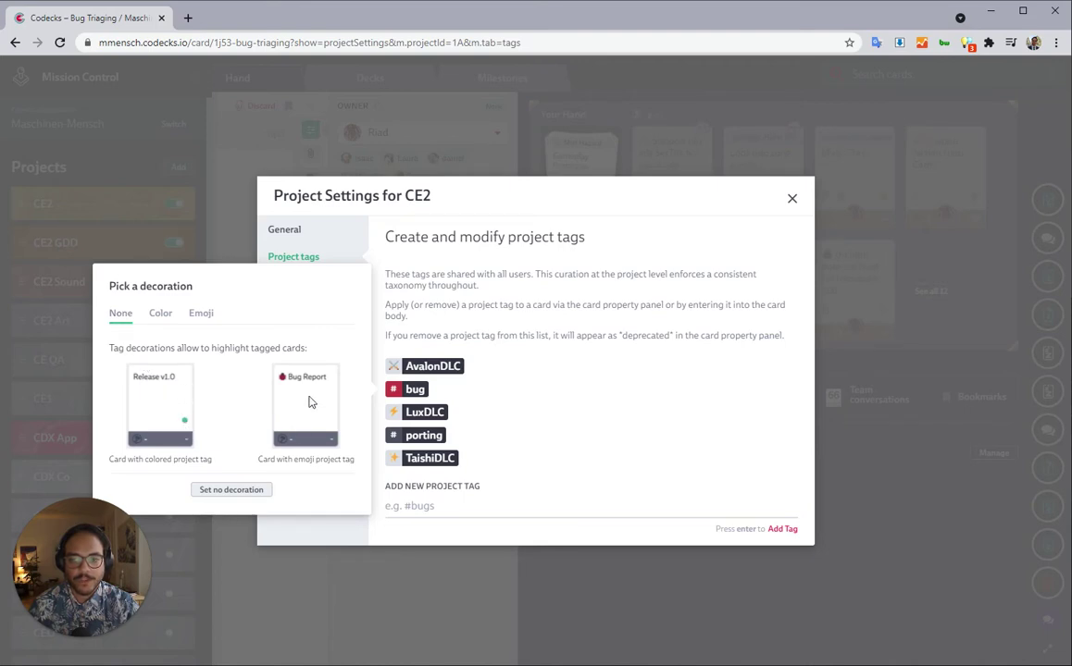
click(201, 313)
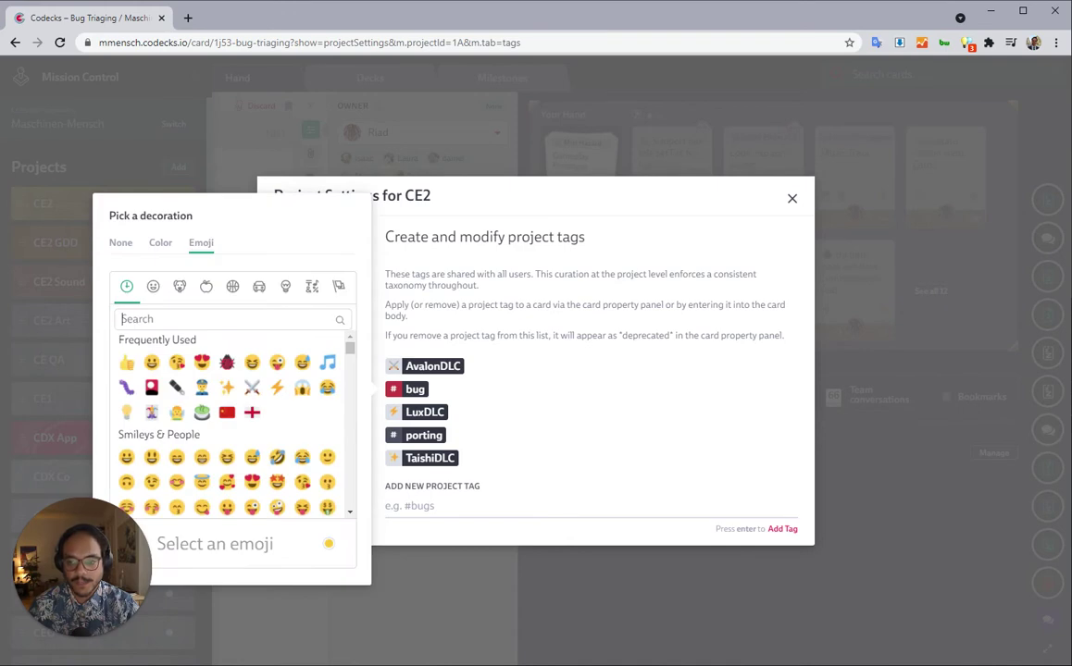
click(226, 362)
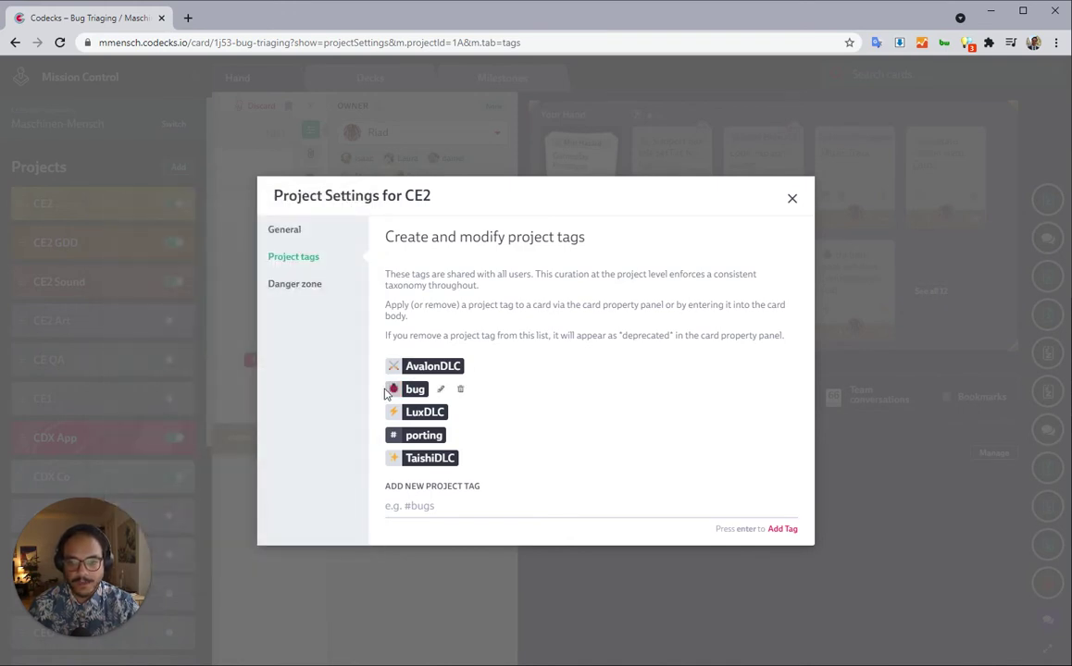
click(791, 199)
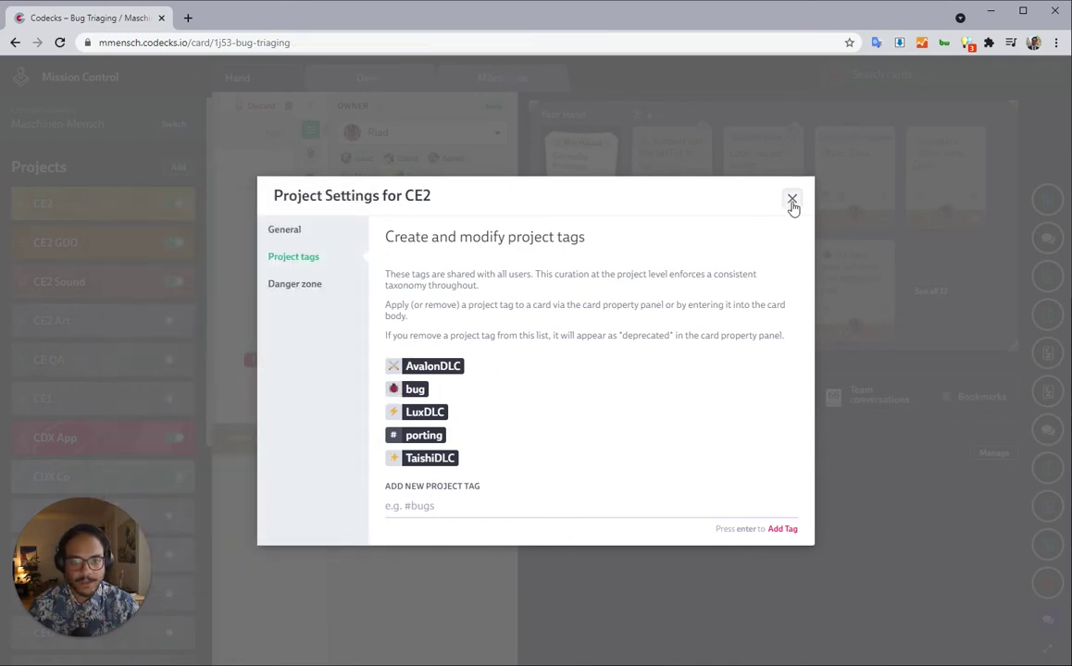
click(576, 281)
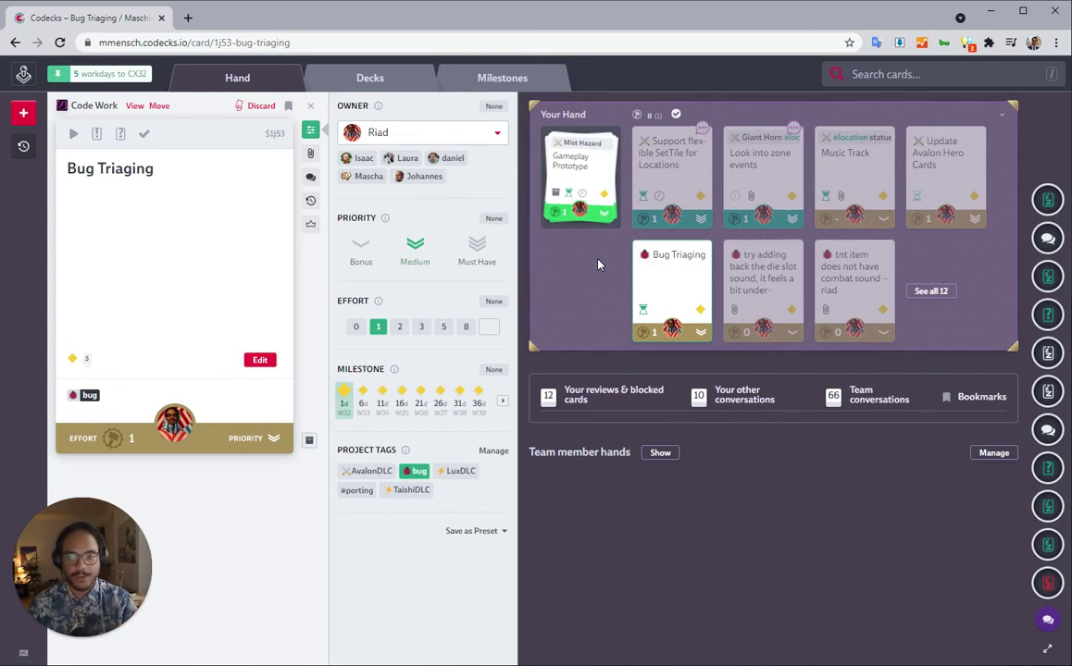
Remove the bug project tag from the Bug Triaging card and apply it again.
click(417, 471)
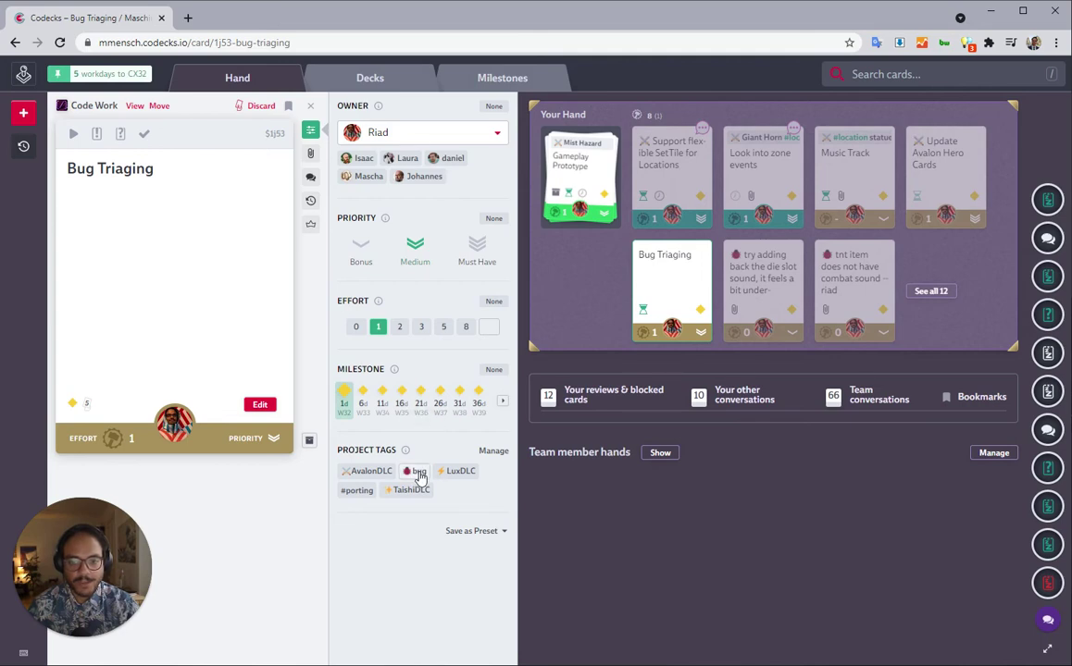
click(417, 472)
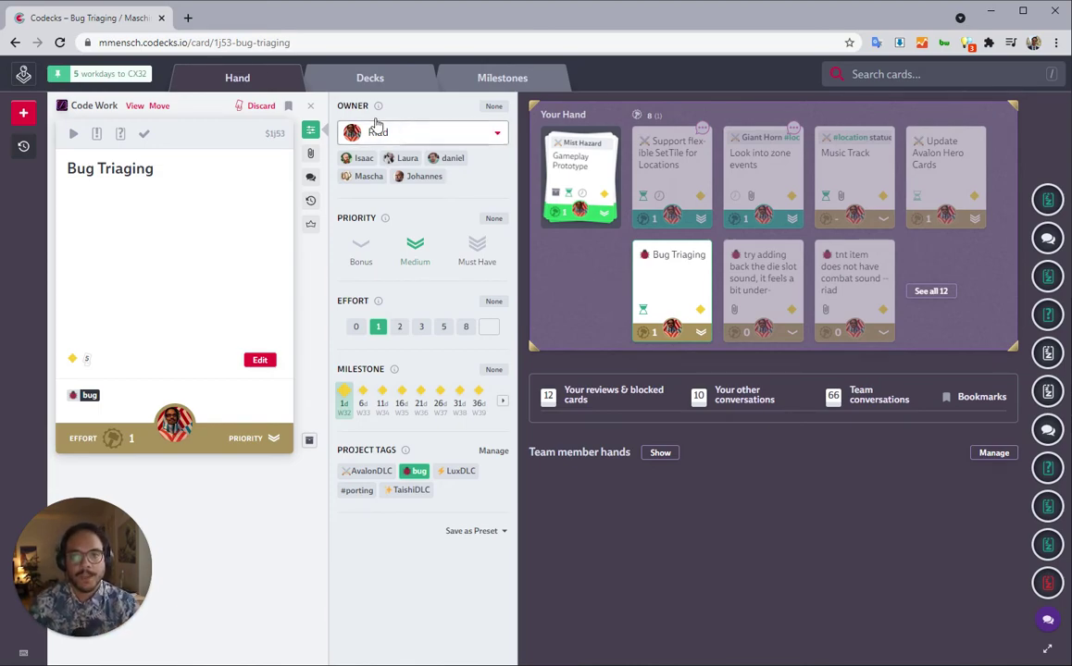
Open the CE2 Music deck in the CE2 Sound project.
click(369, 78)
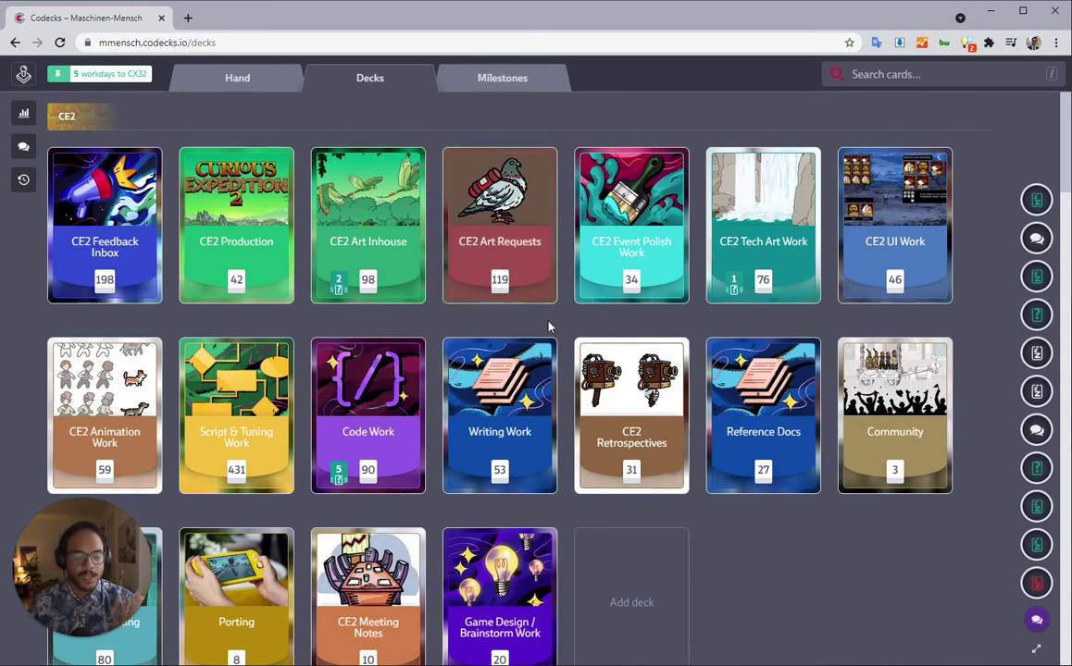
scroll(553, 333, down, 5)
scroll(559, 343, down, 2)
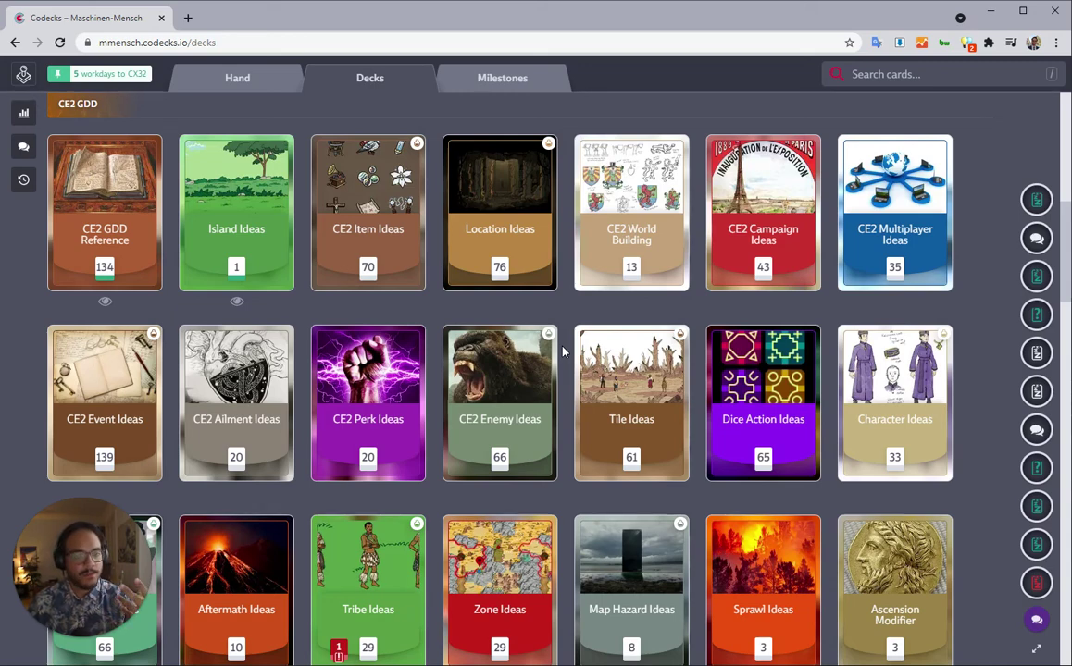
scroll(563, 357, down, 9)
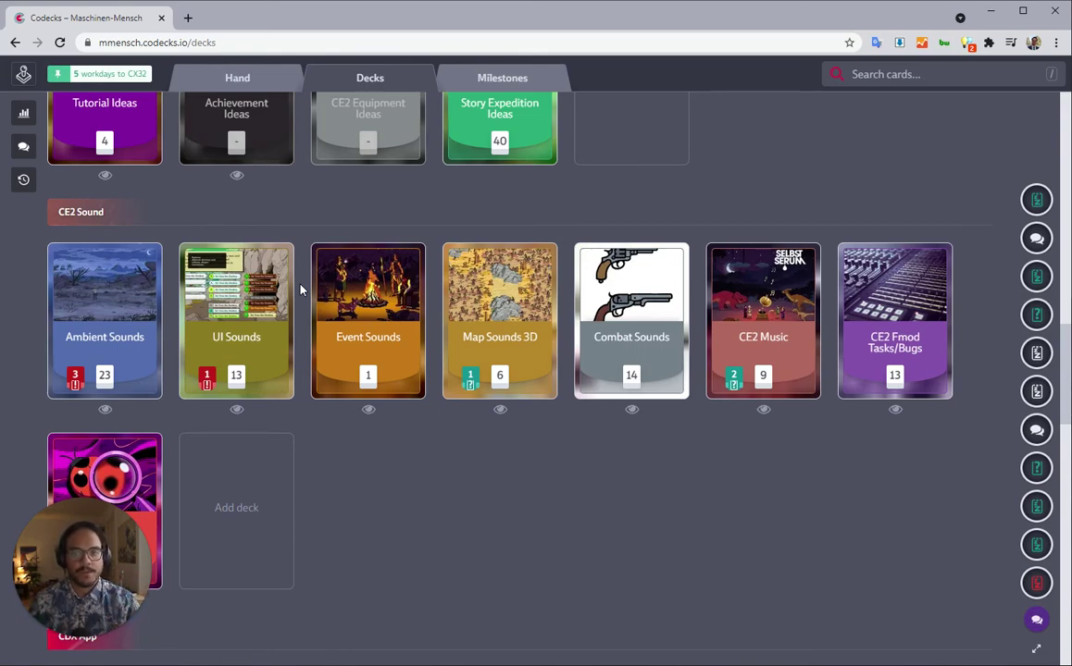
click(750, 295)
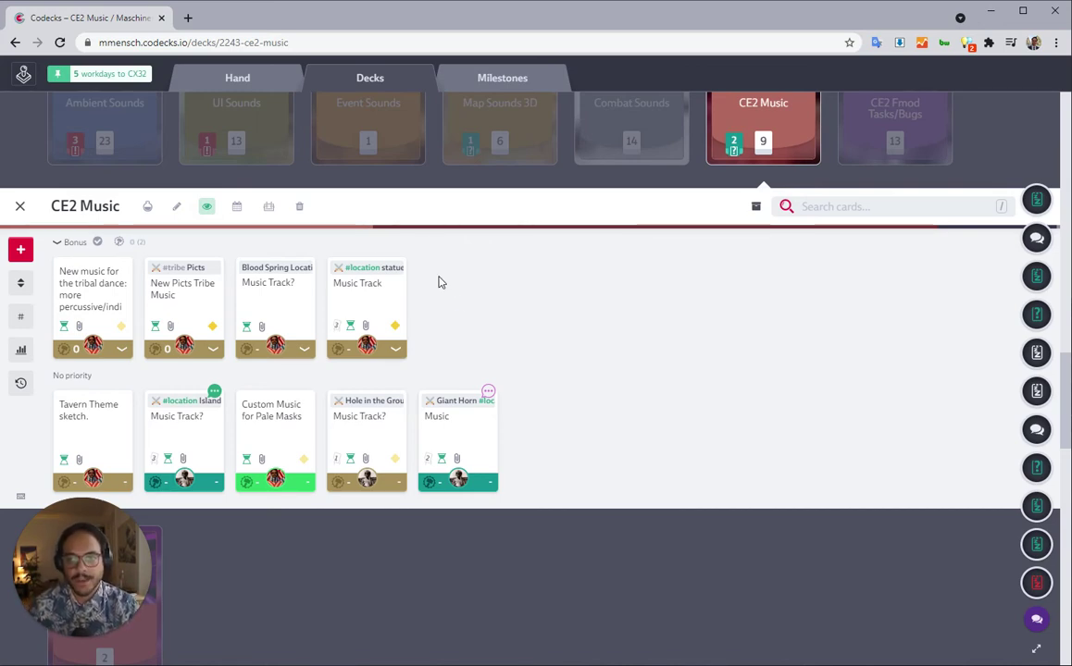
Activate Auto Project Tag on the CE2 Music deck and, through its tag management, add a new project tag named music.
click(274, 216)
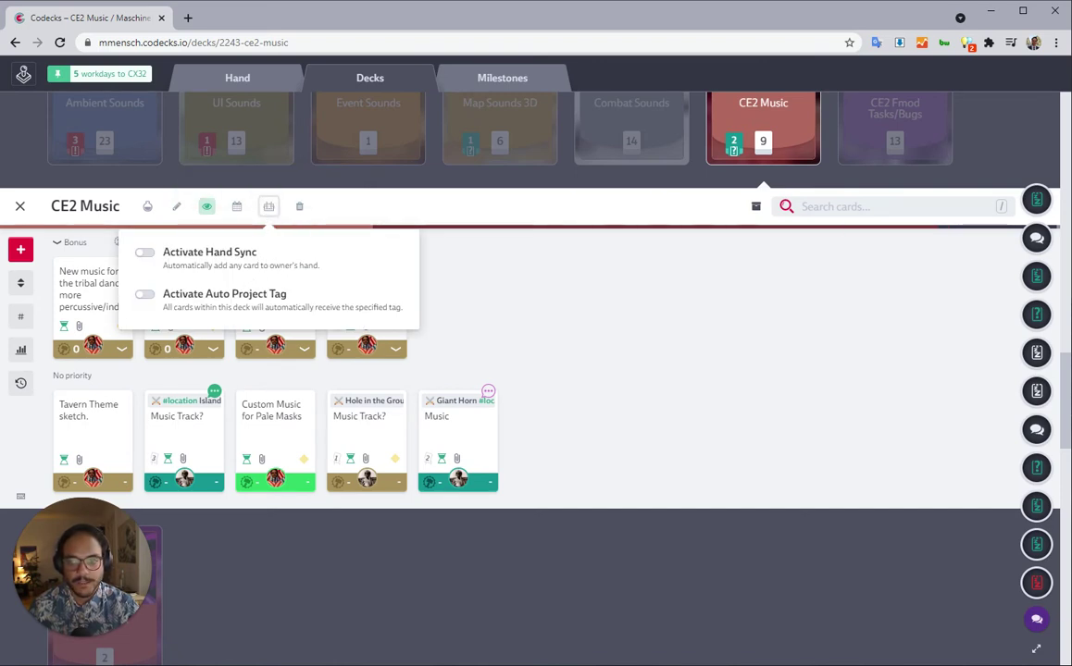
click(151, 297)
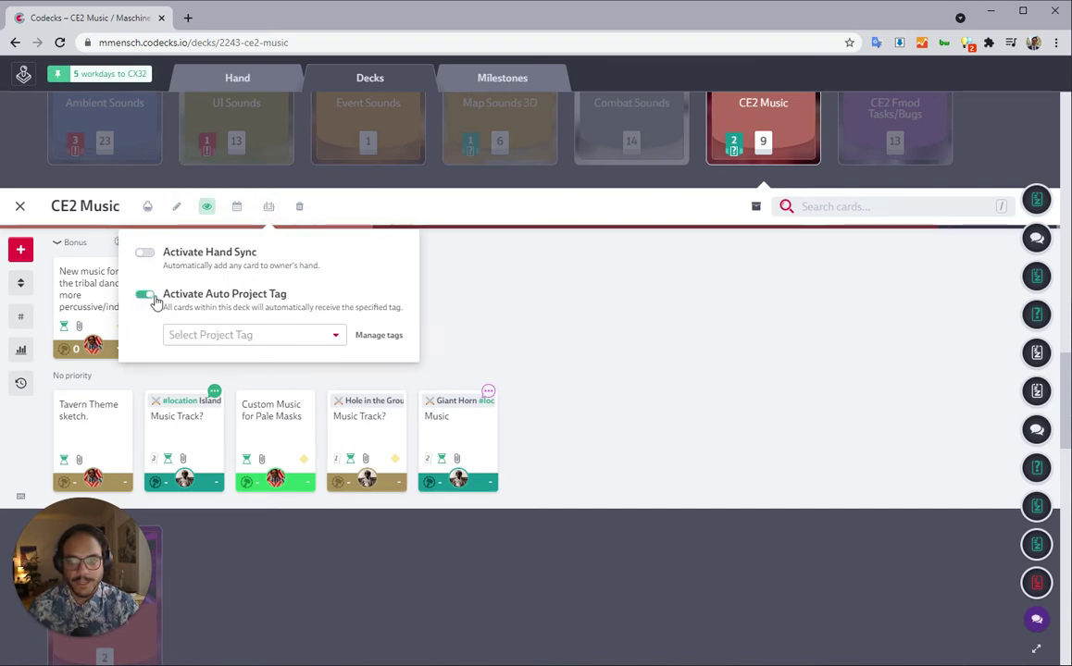
click(298, 340)
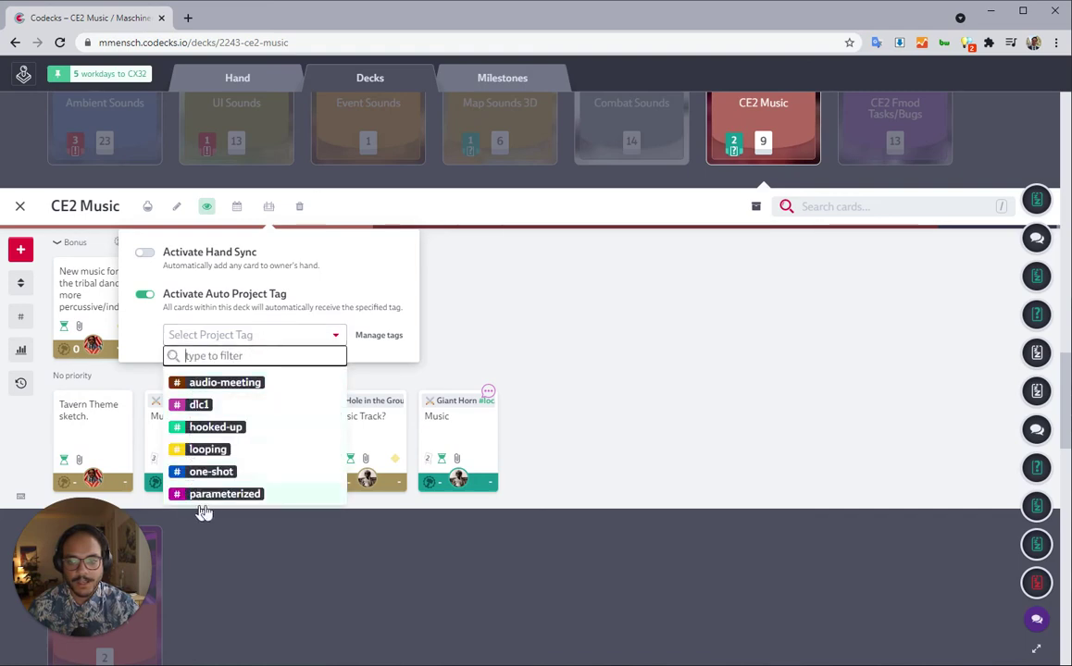
click(306, 335)
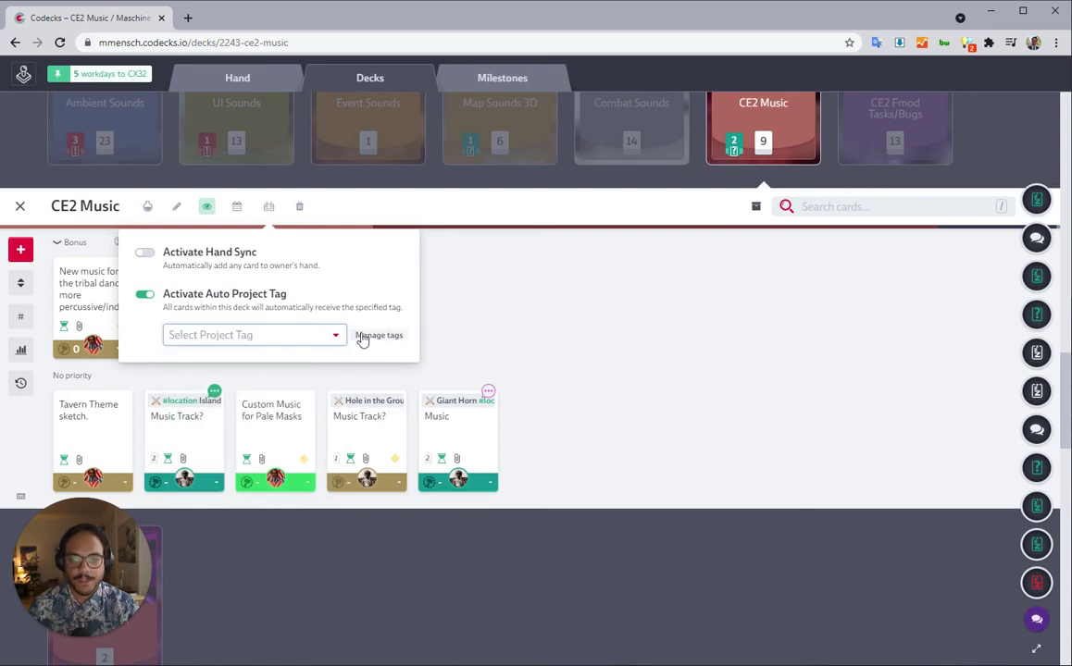
click(375, 335)
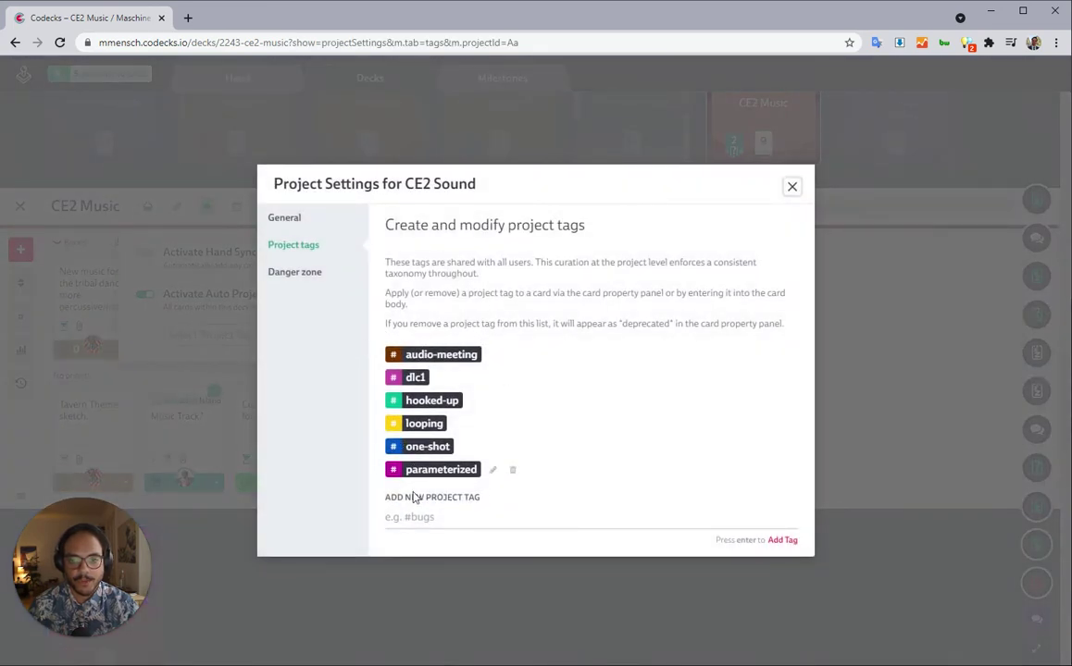
click(445, 517)
text(music)
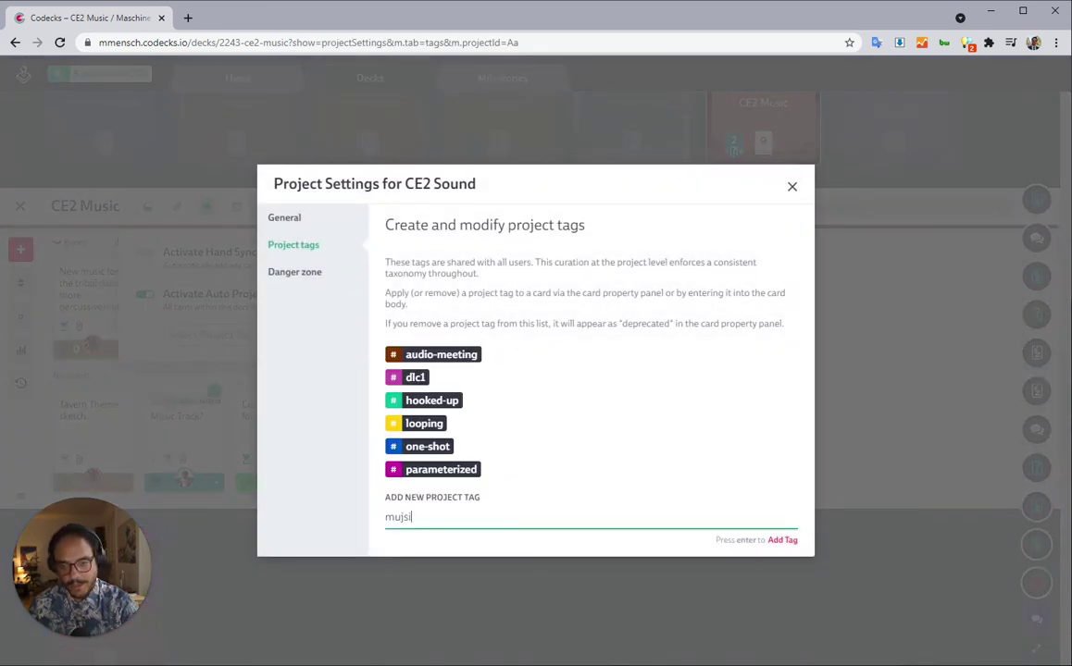
key(Return)
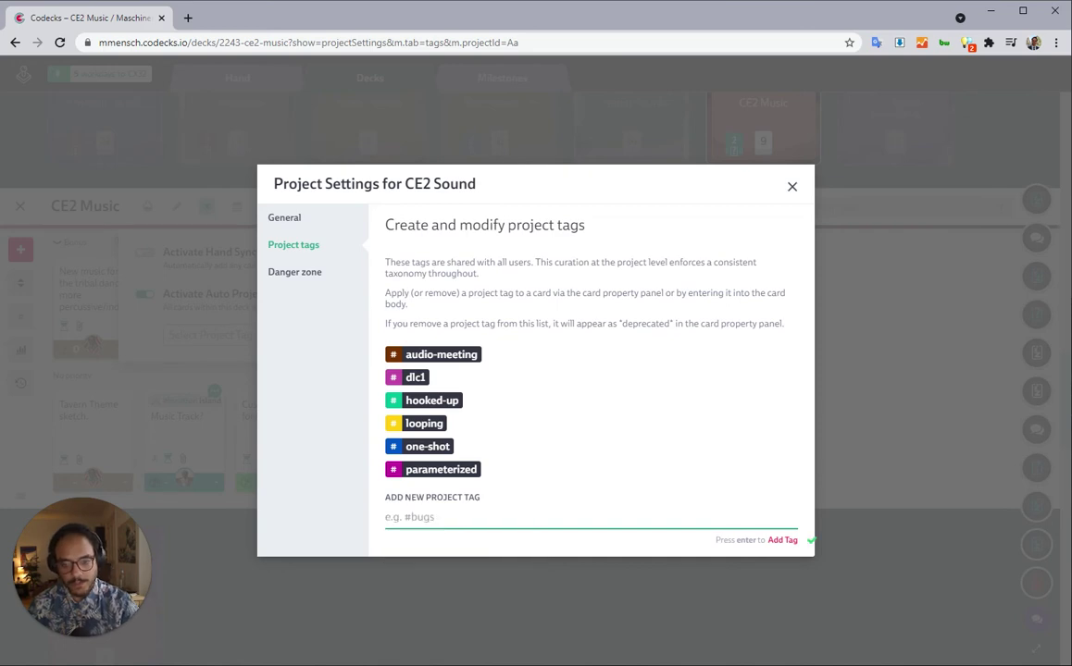
Decorate the new music tag with the blue musical notes emoji and close the project settings.
click(394, 436)
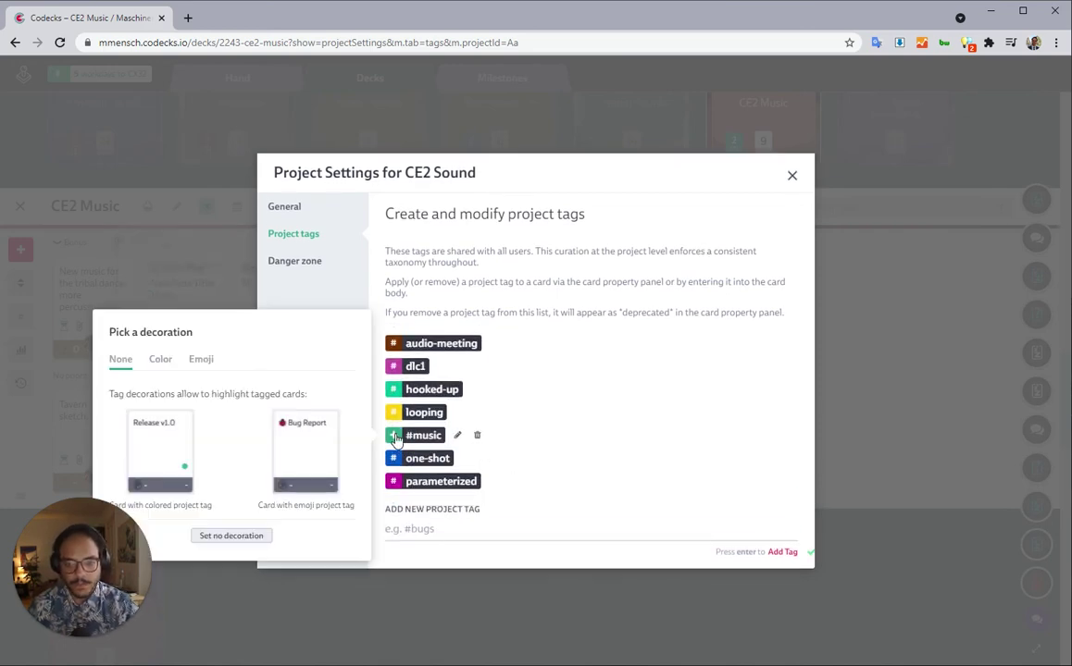
click(203, 360)
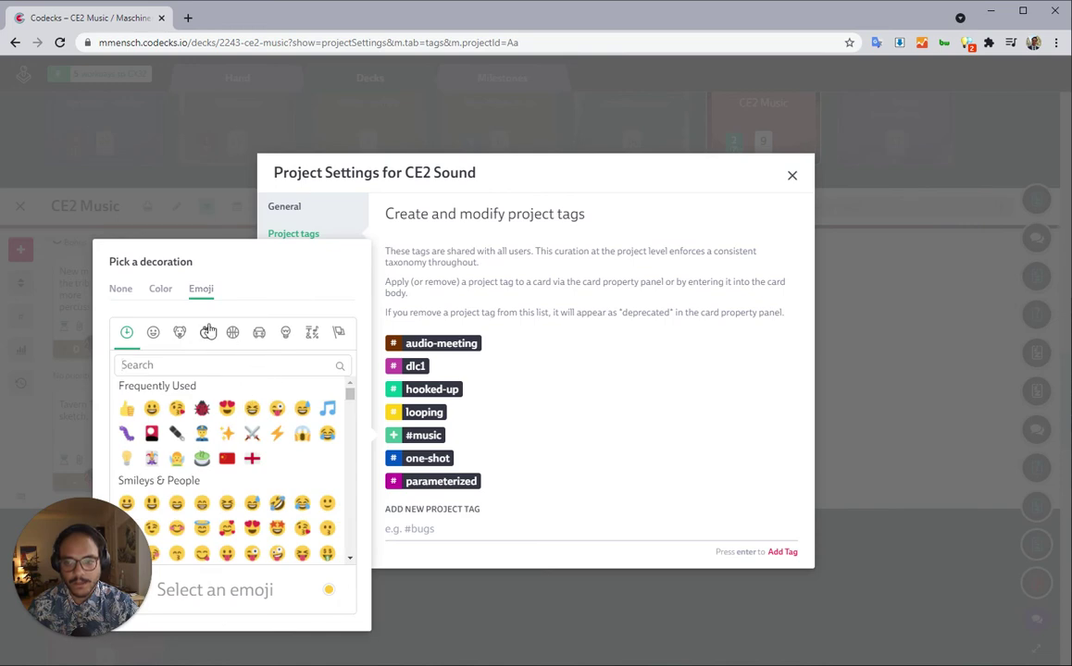
click(328, 411)
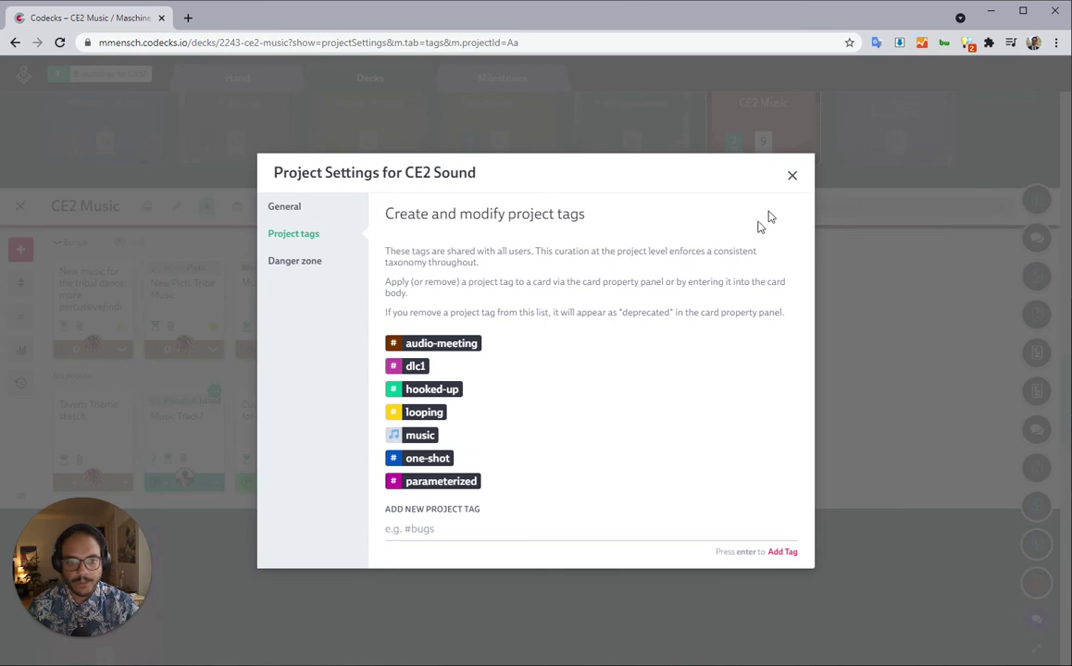
click(789, 177)
Activate Auto Project Tag for the CE2 Music deck and select music as the tag its cards receive.
click(268, 207)
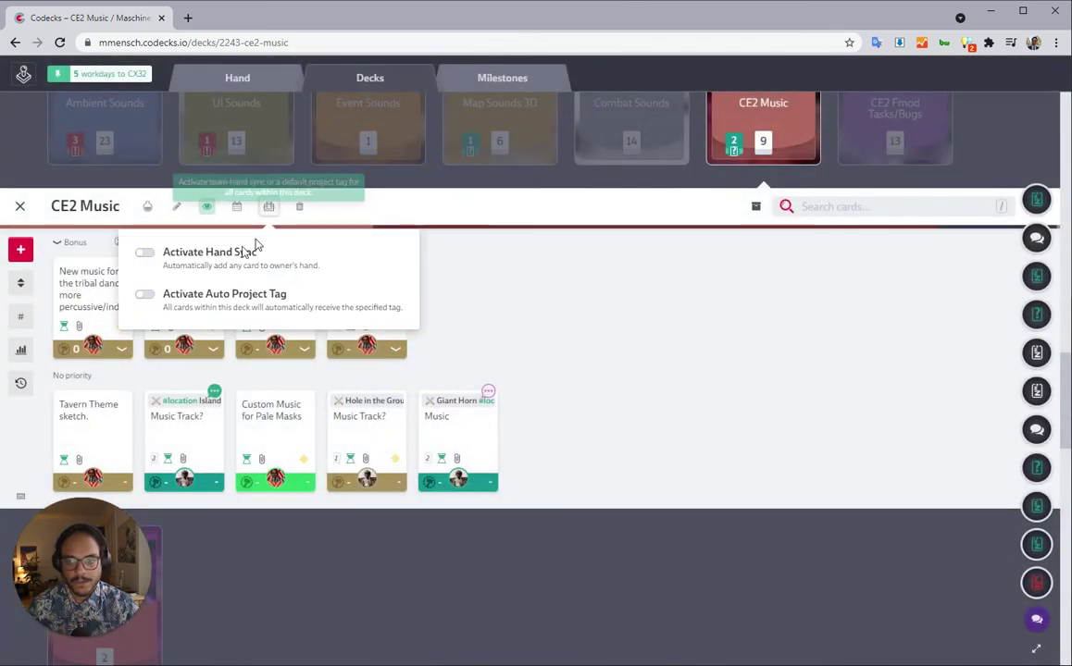
click(146, 296)
click(266, 336)
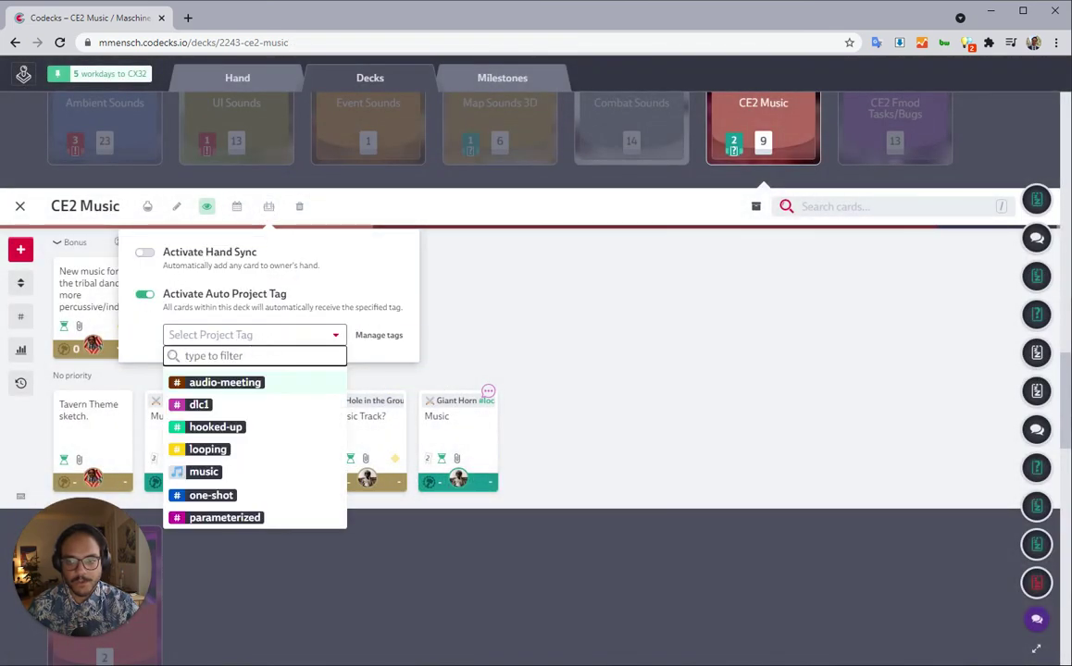
click(220, 474)
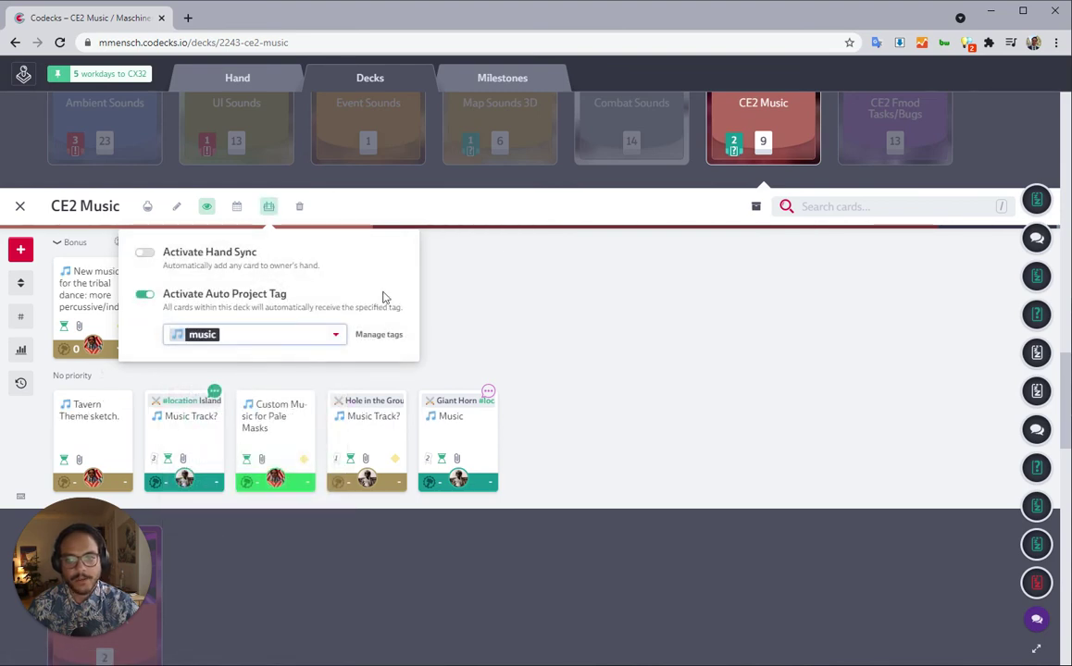
click(469, 279)
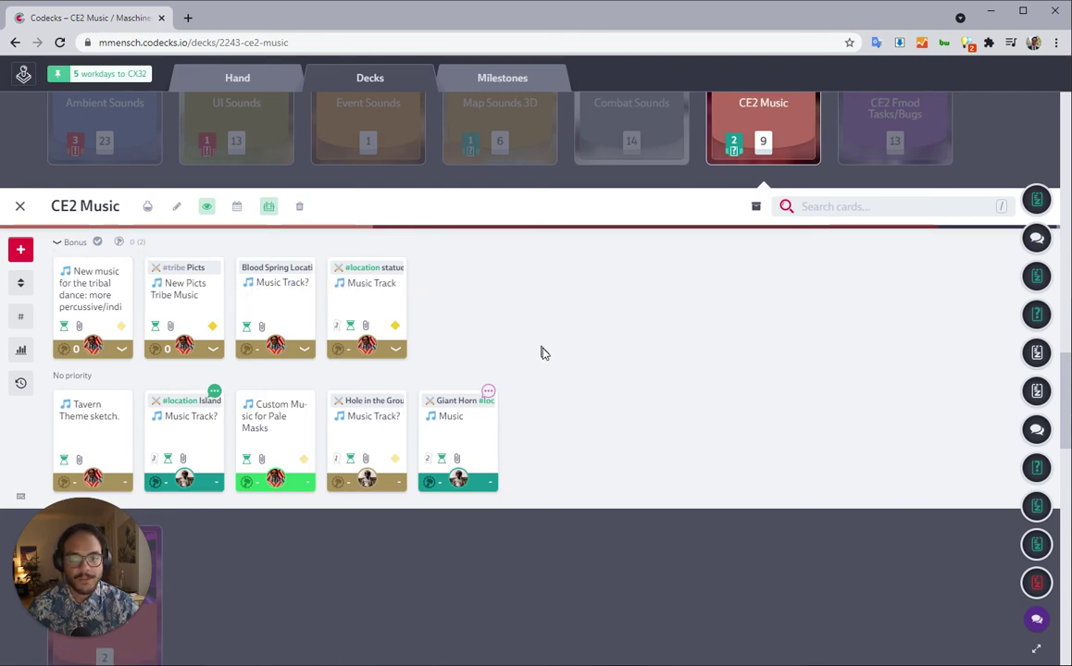
Return to the Hand view to check the tag decorations on the cards.
scroll(560, 337, up, 5)
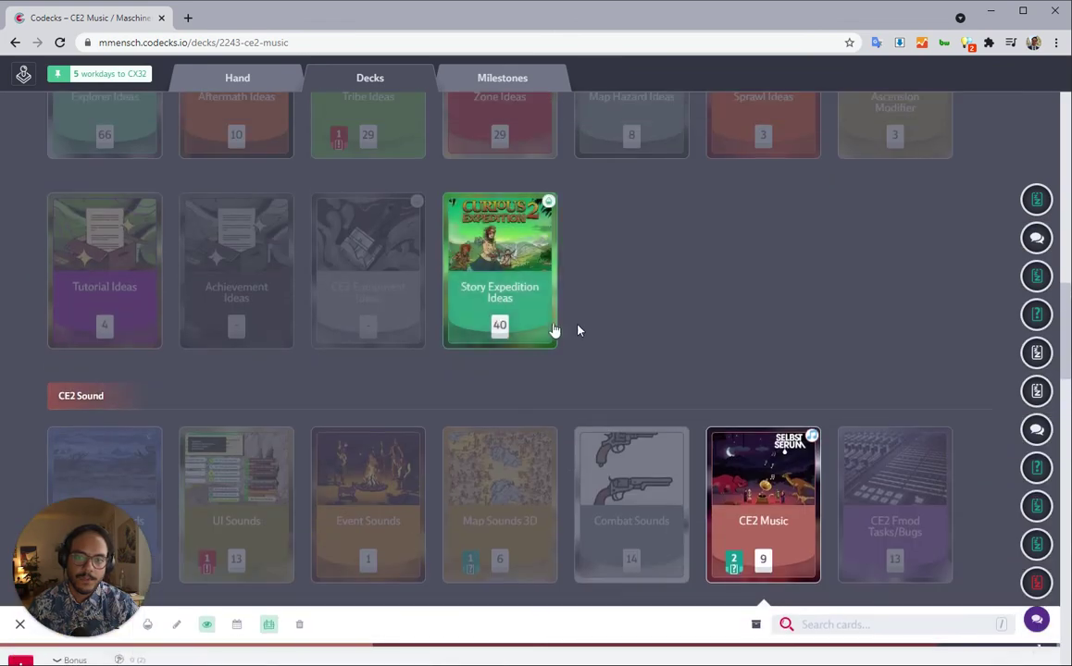
scroll(555, 330, up, 5)
click(268, 85)
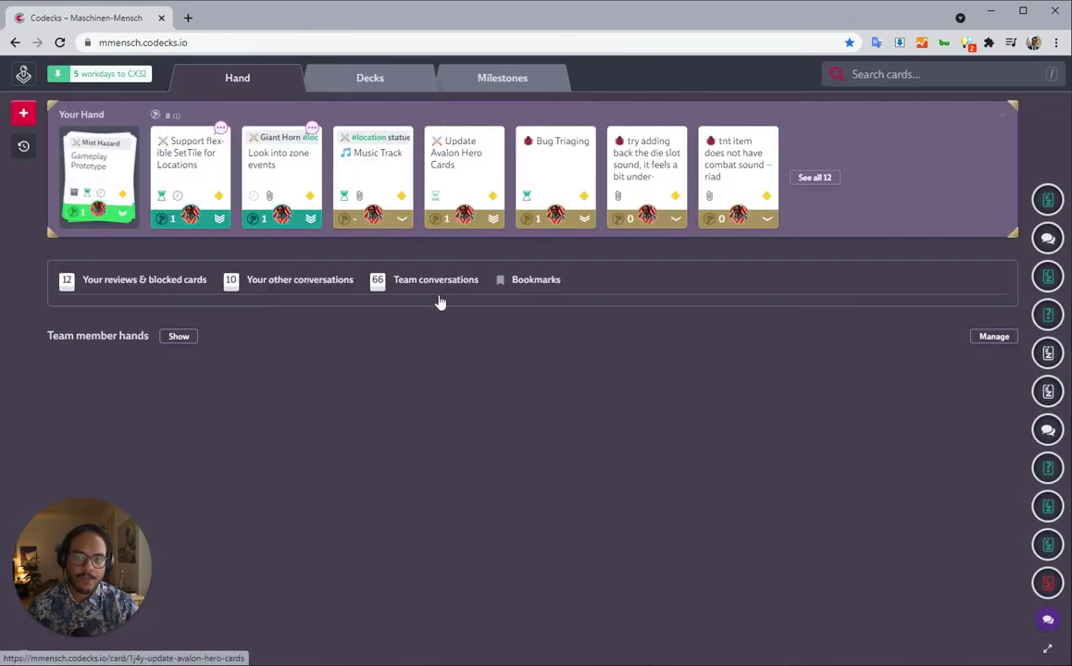